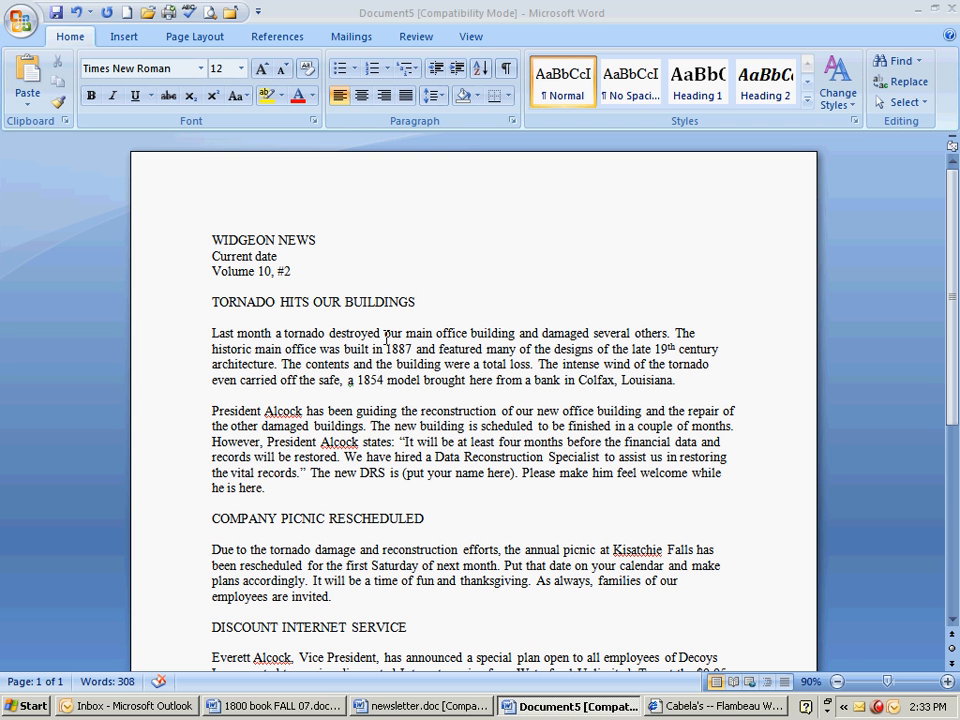
Step: Apply custom page margins of 1" on all four sides, in portrait orientation, to the whole document
{"action": "left_click", "coordinate": [184, 40]}
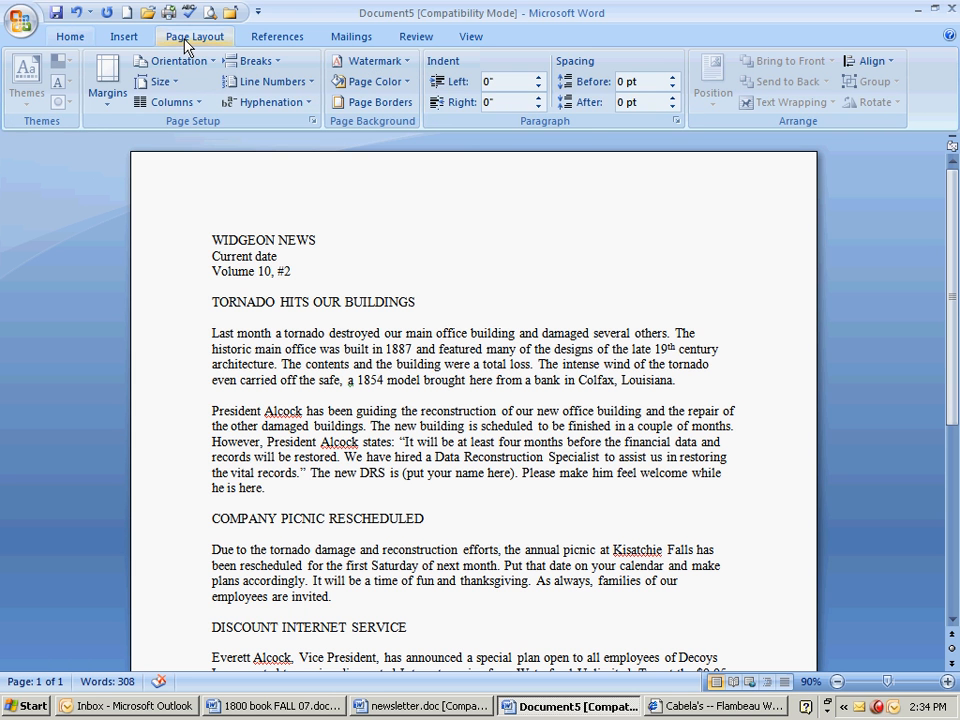
{"action": "left_click", "coordinate": [99, 78]}
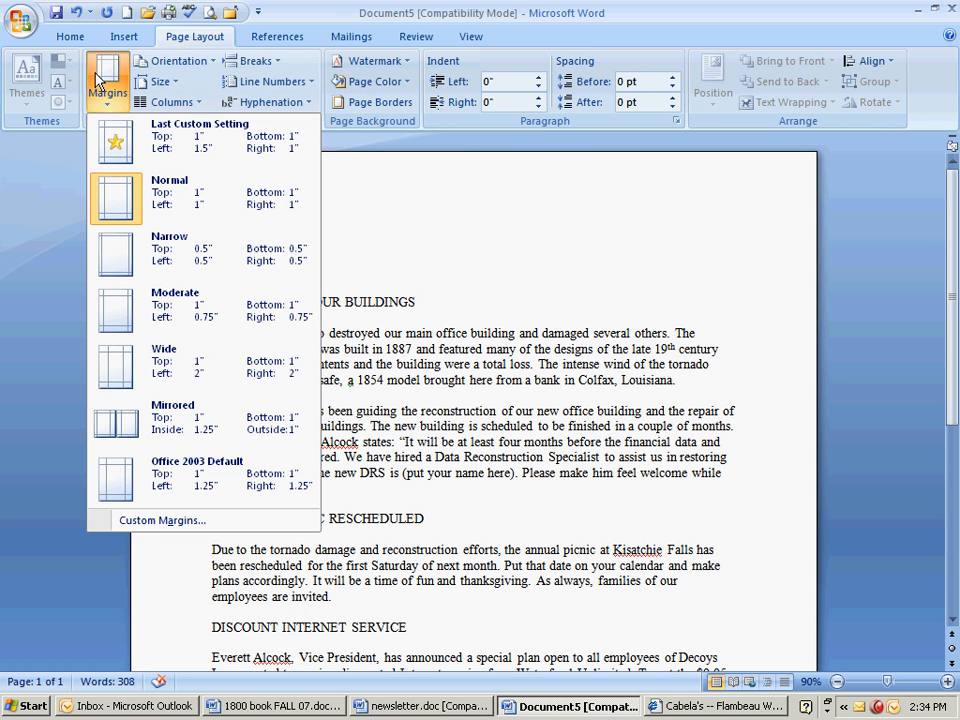
{"action": "left_click", "coordinate": [153, 521]}
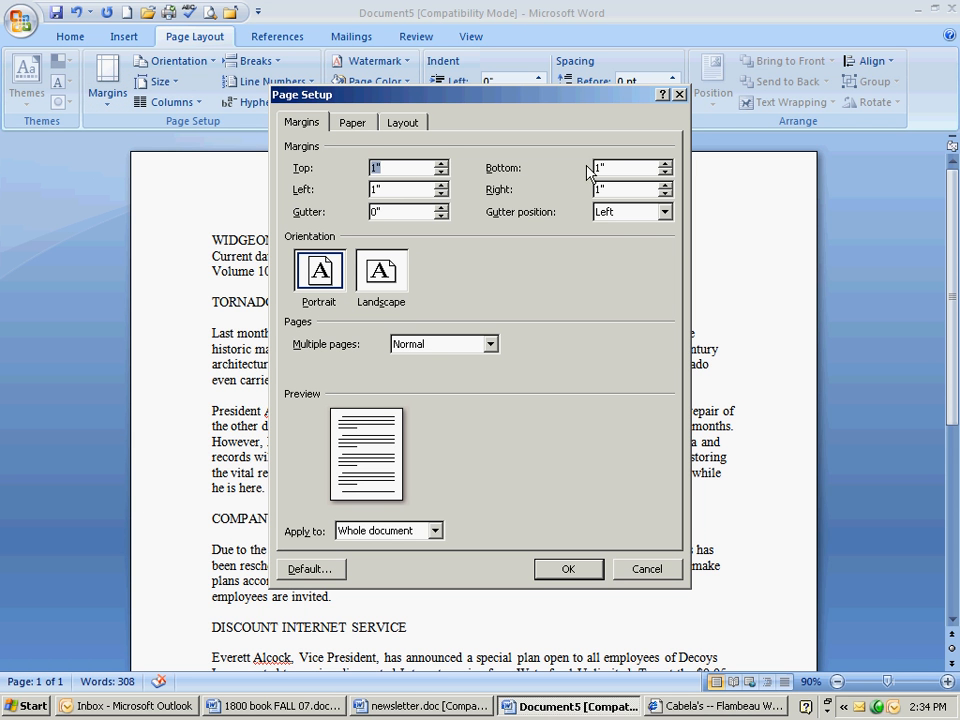
{"action": "left_click", "coordinate": [556, 578]}
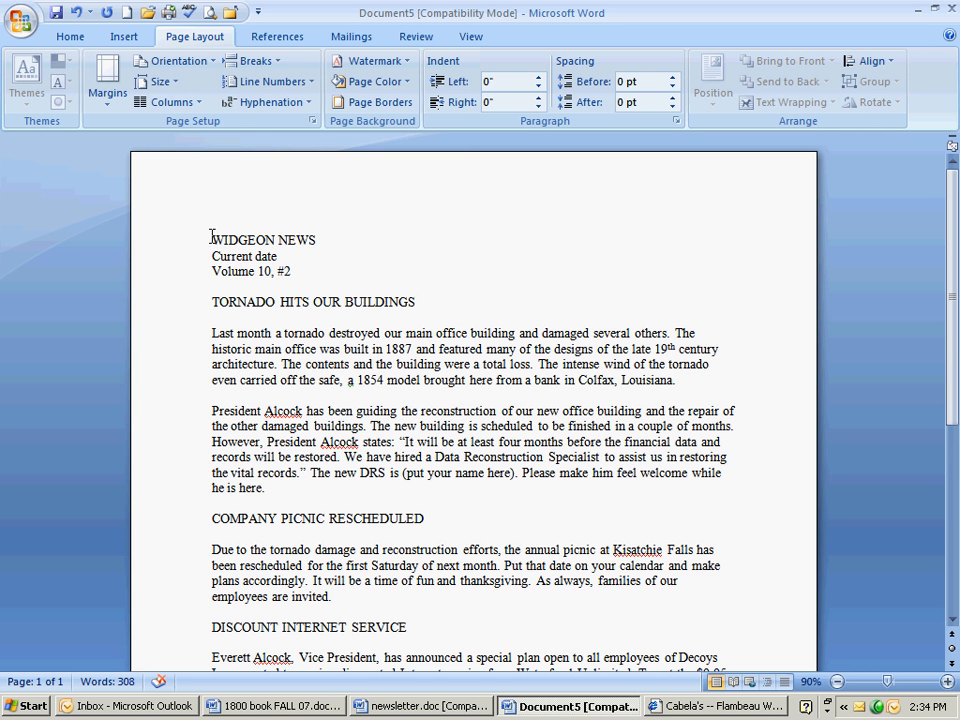
Step: Center the three masthead lines: WIDGEON NEWS, the current date line and Volume 10, #2
{"action": "left_click_drag", "start_coordinate": [210, 237], "coordinate": [311, 268]}
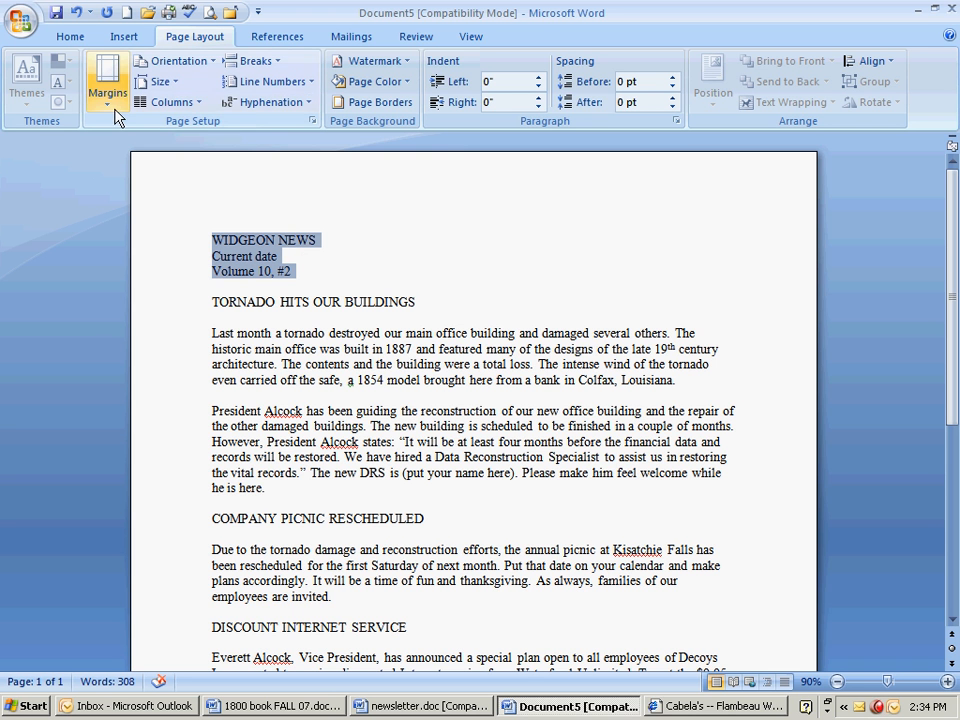
{"action": "left_click", "coordinate": [70, 37]}
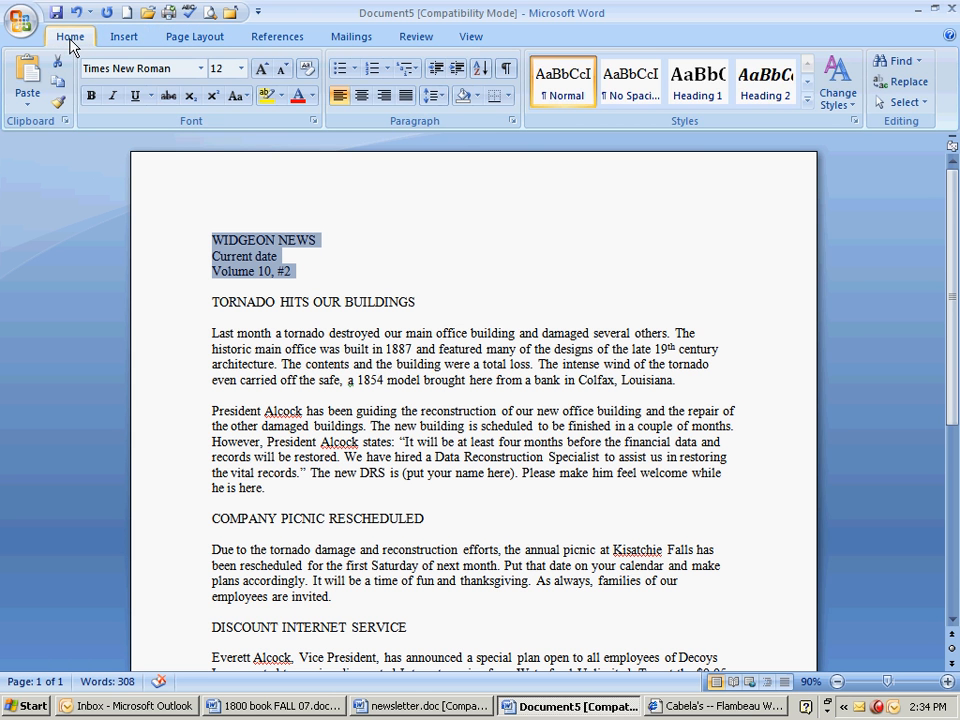
{"action": "left_click", "coordinate": [361, 96]}
{"action": "left_click", "coordinate": [411, 242]}
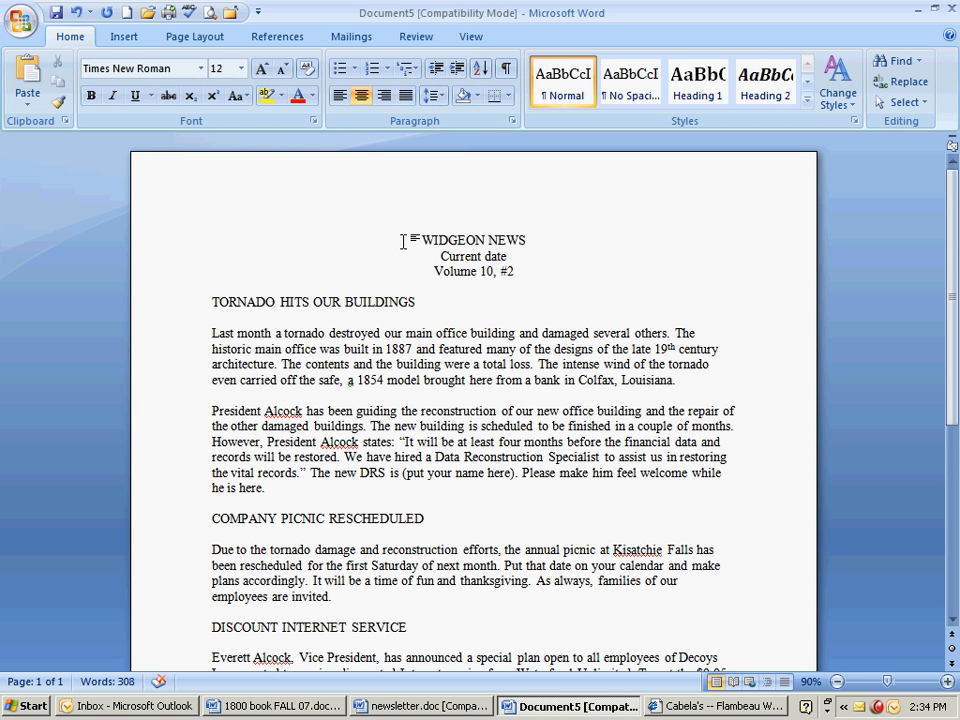
Step: Set the font size of the WIDGEON NEWS title to 26
{"action": "left_click_drag", "start_coordinate": [418, 240], "coordinate": [510, 240]}
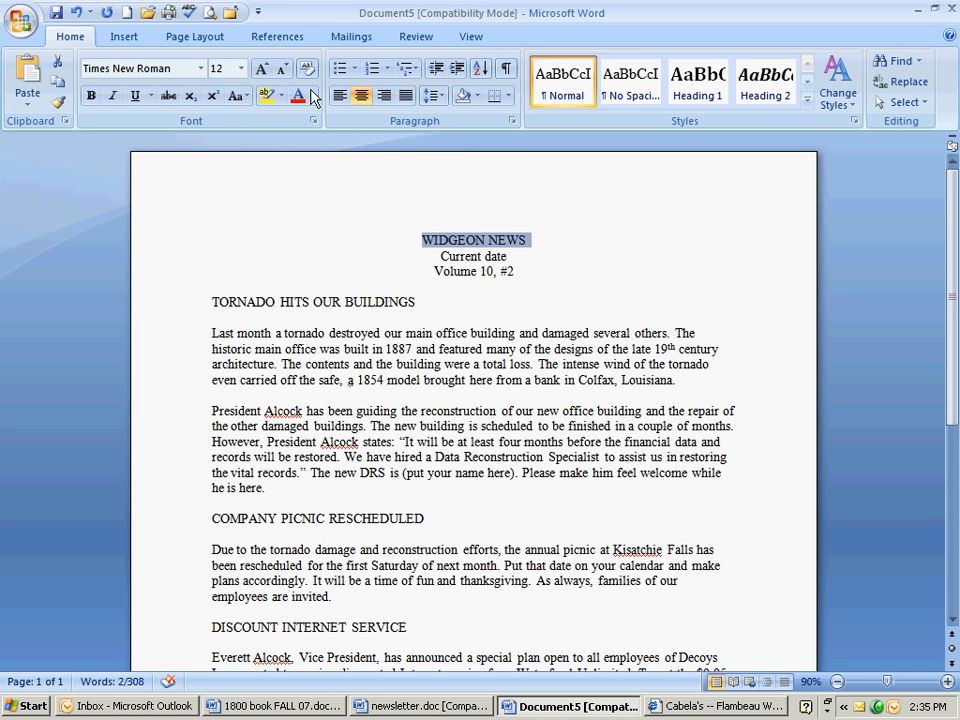
{"action": "left_click", "coordinate": [242, 68]}
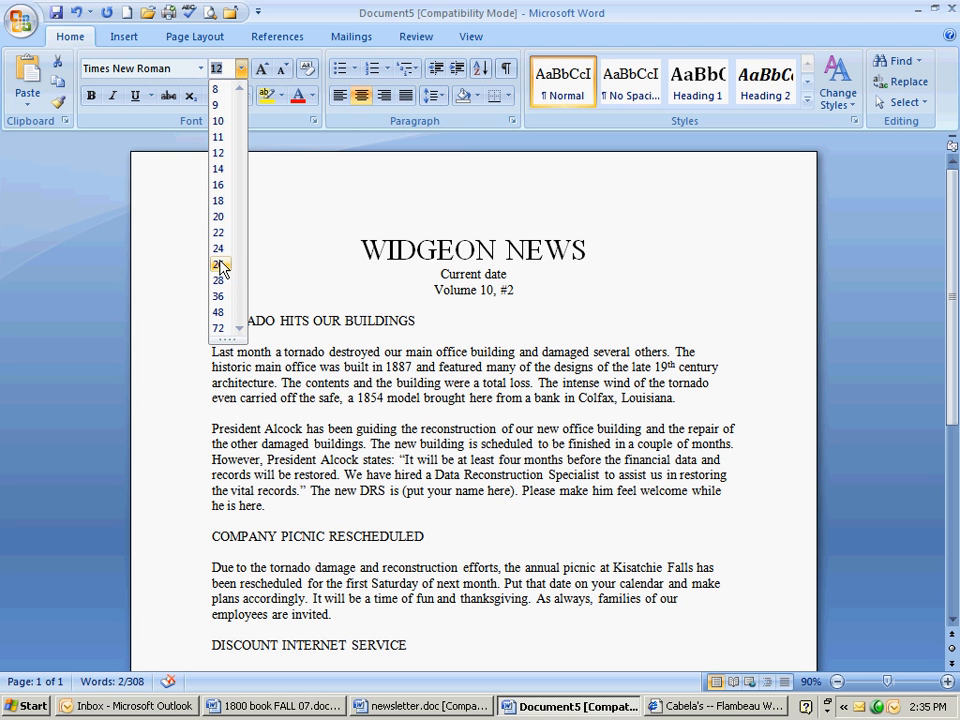
{"action": "left_click", "coordinate": [220, 265]}
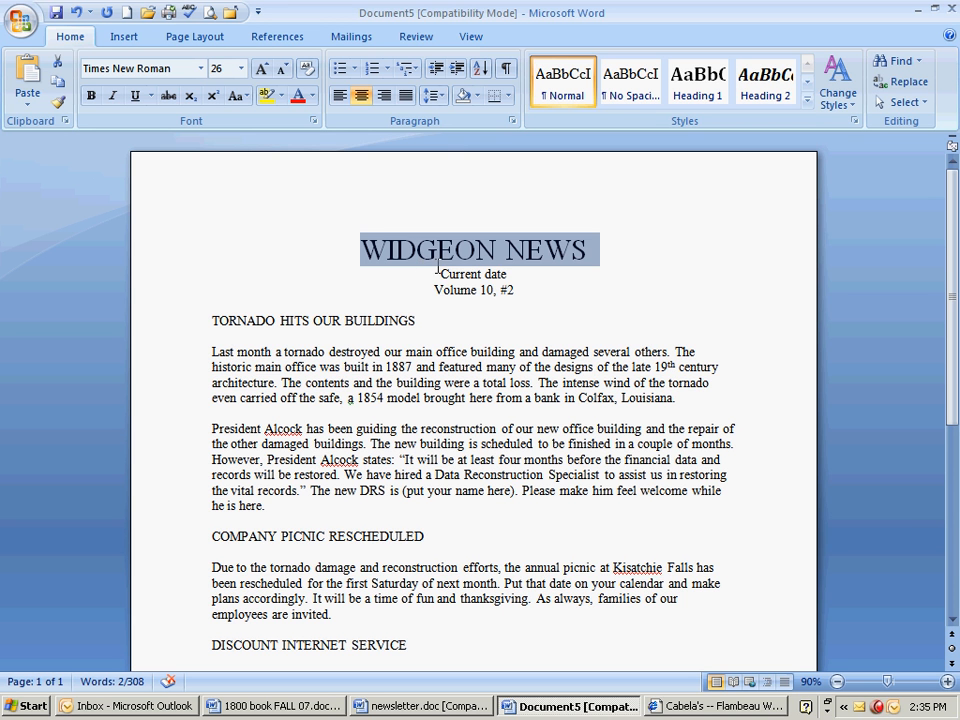
Step: Replace the "Current date" placeholder under the title with "August 7, 2007"
{"action": "left_click_drag", "start_coordinate": [440, 273], "coordinate": [507, 283]}
{"action": "type", "text": "A"}
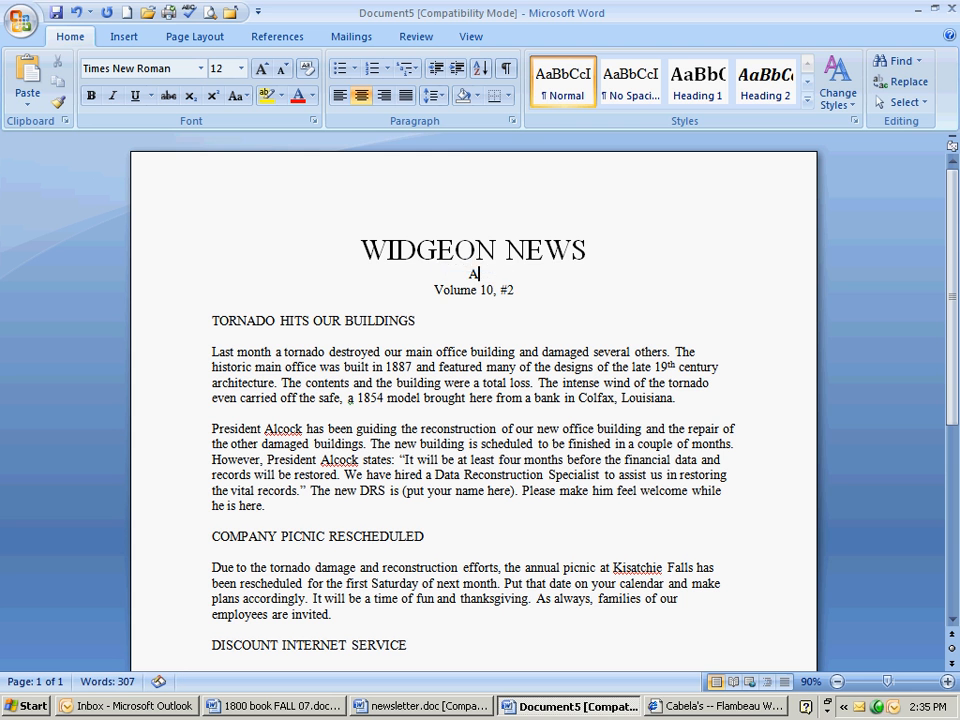
{"action": "type", "text": "ugust 7, 2007"}
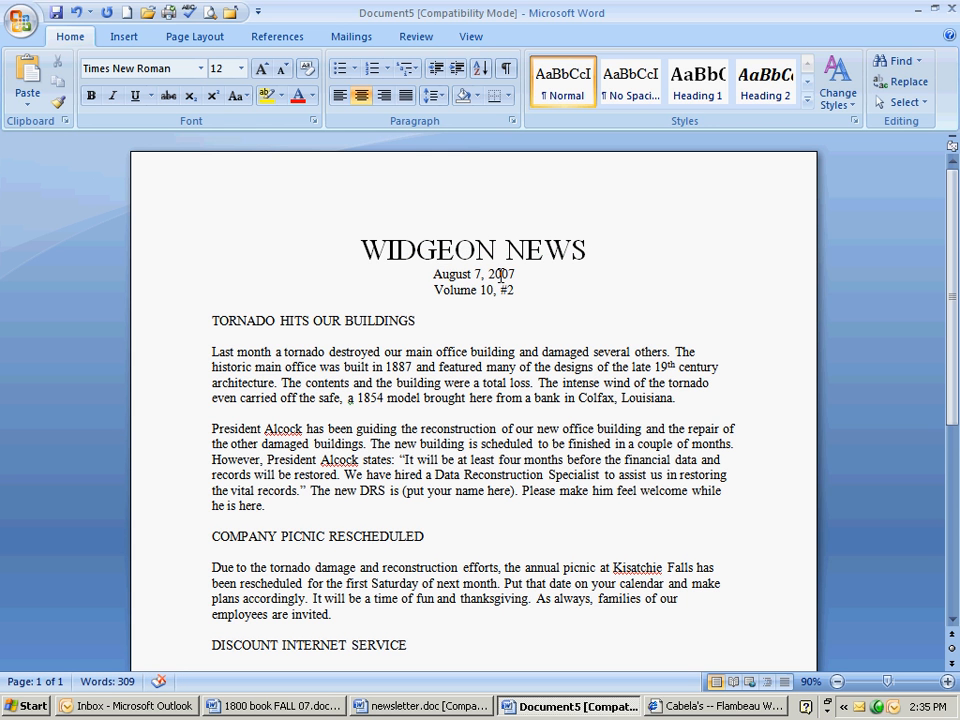
Step: Set the font size of the date and volume lines to 18
{"action": "left_click_drag", "start_coordinate": [431, 274], "coordinate": [527, 288]}
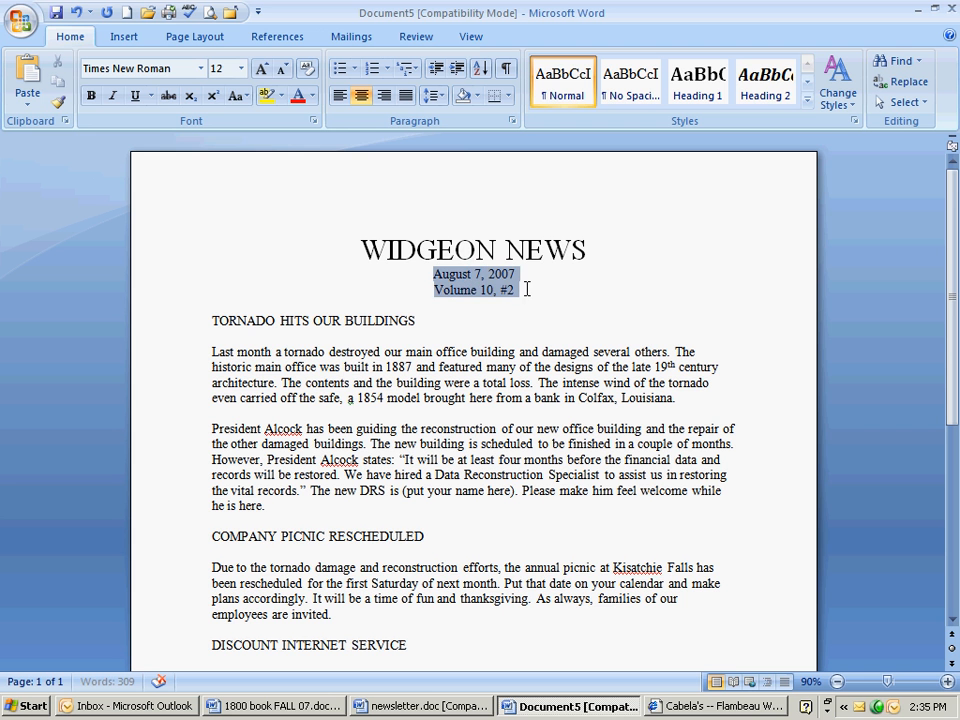
{"action": "left_click", "coordinate": [241, 68]}
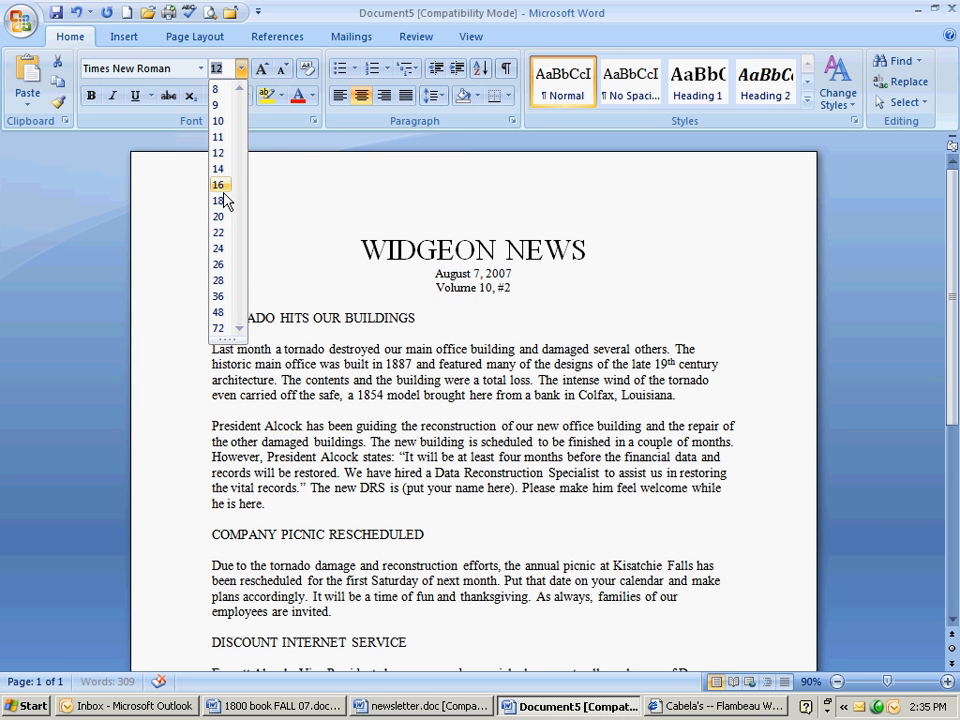
{"action": "left_click", "coordinate": [224, 201]}
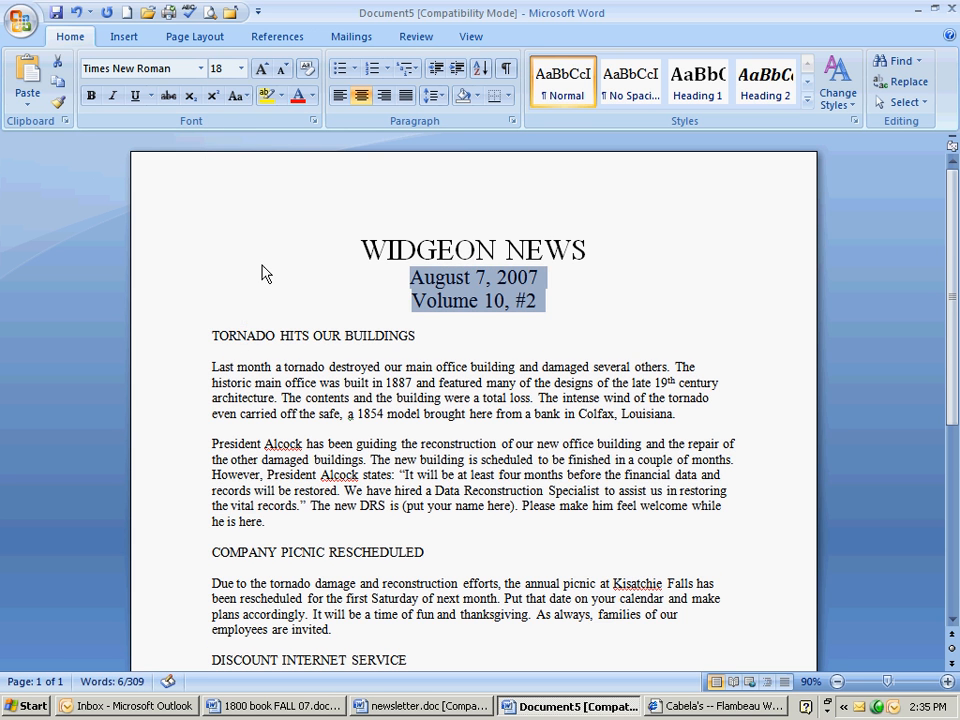
Step: Lay out all the article text from TORNADO HITS OUR BUILDINGS to the end of the document in two columns
{"action": "left_click", "coordinate": [212, 336]}
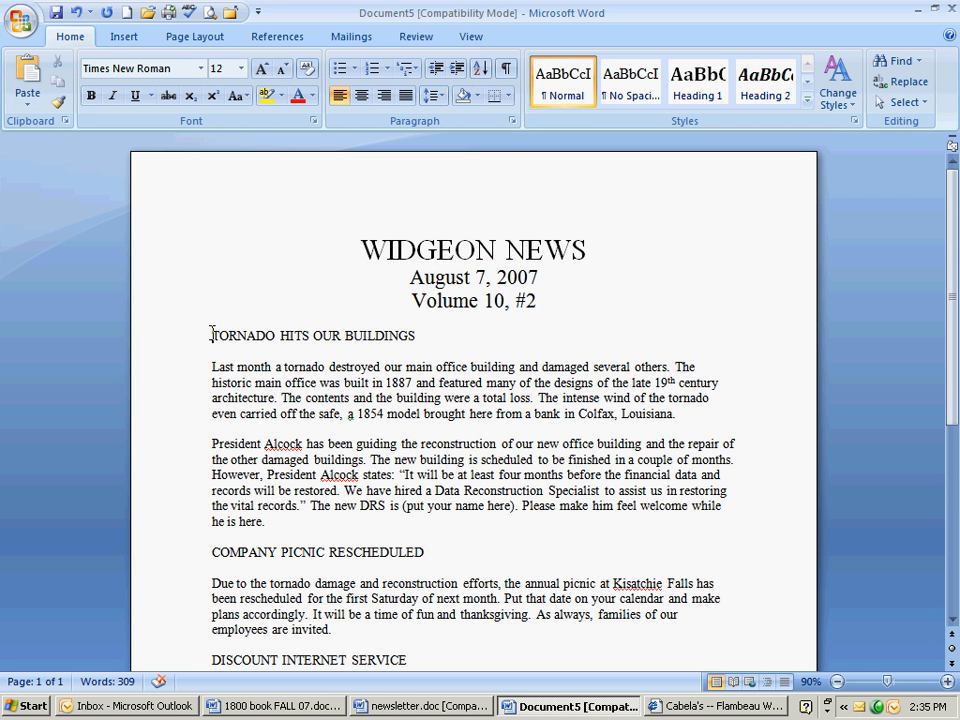
{"action": "left_click_drag", "start_coordinate": [212, 336], "coordinate": [620, 588]}
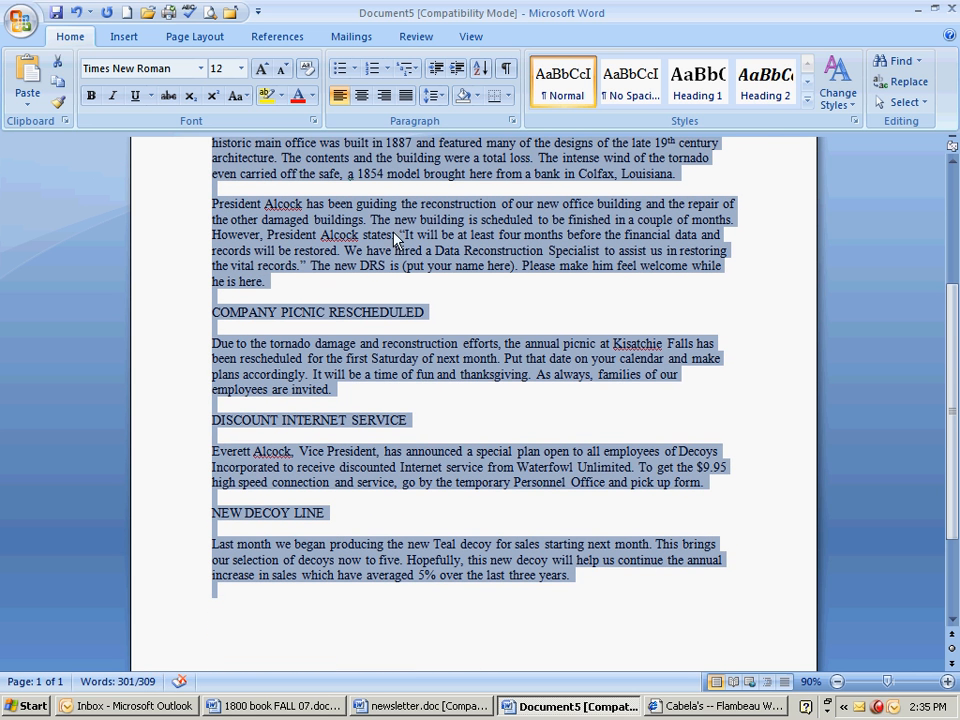
{"action": "left_click", "coordinate": [190, 38]}
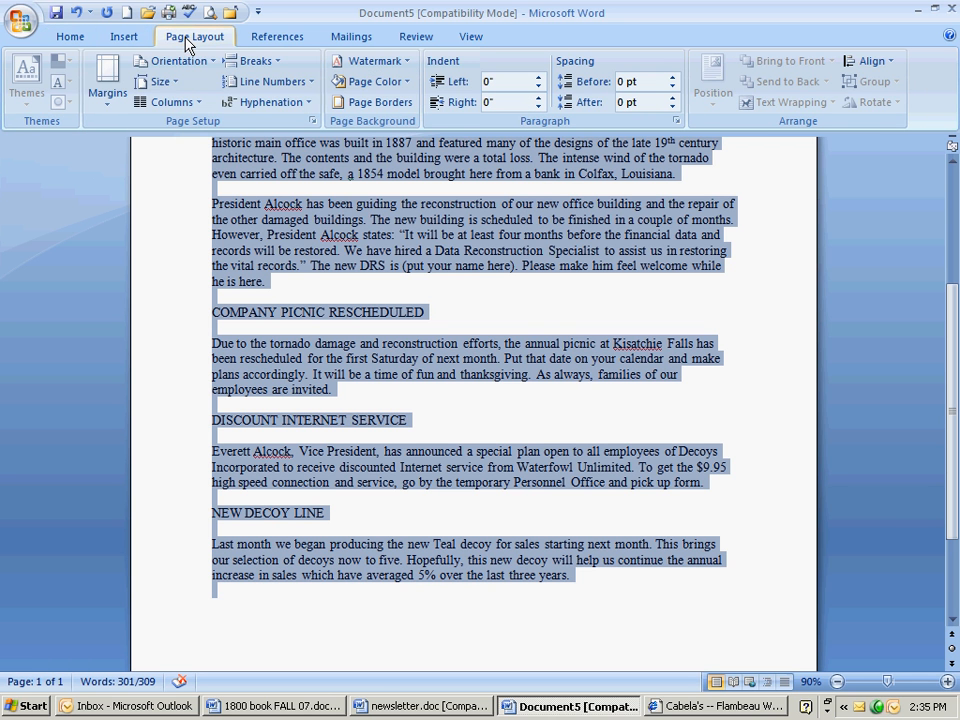
{"action": "left_click", "coordinate": [201, 104]}
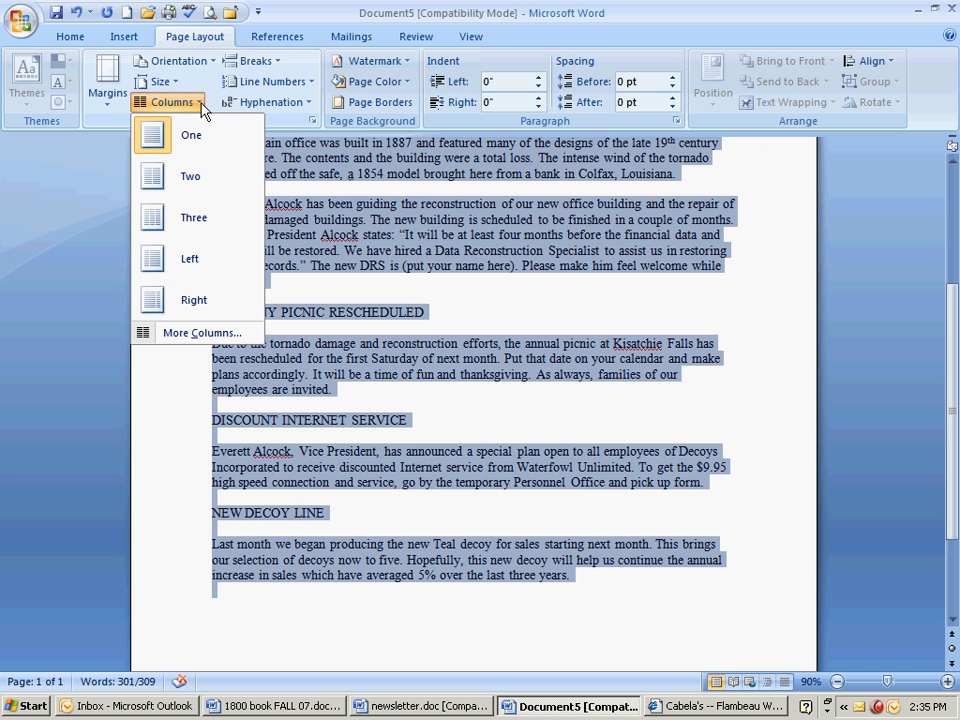
{"action": "left_click", "coordinate": [193, 186]}
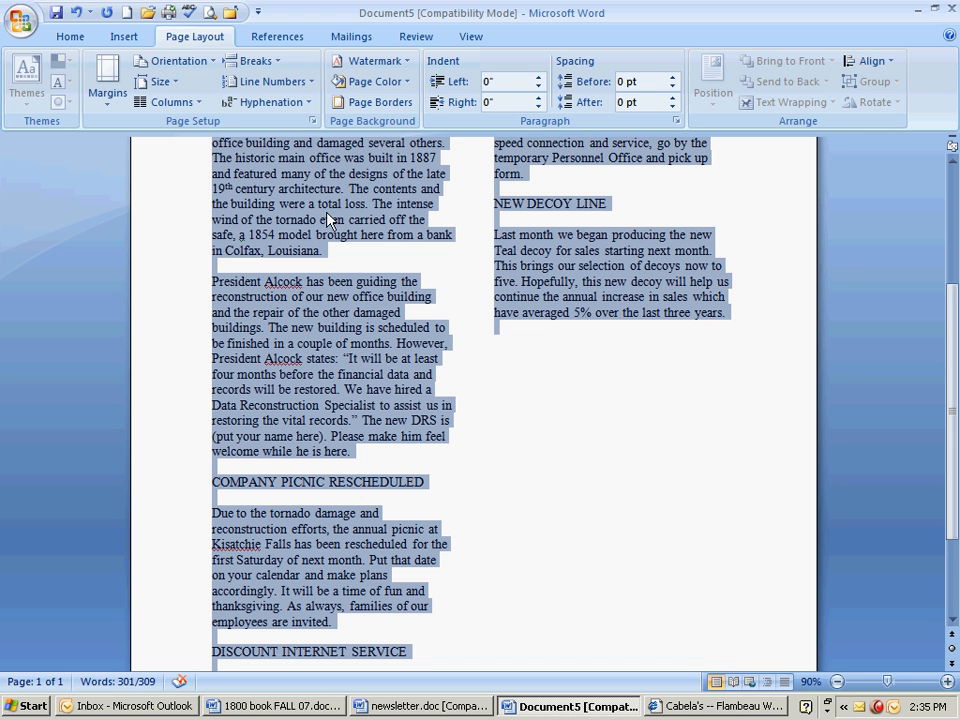
{"action": "left_click", "coordinate": [462, 294]}
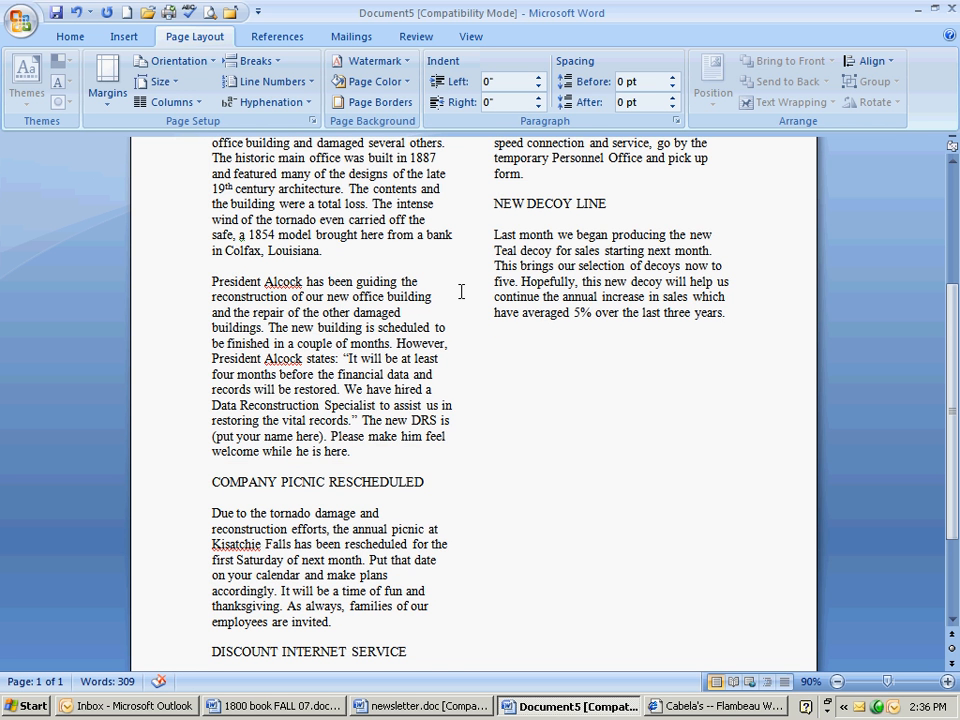
Step: Search the clip art in all collections for "tornado"
{"action": "scroll", "coordinate": [489, 300], "scroll_direction": "up", "scroll_amount": 3}
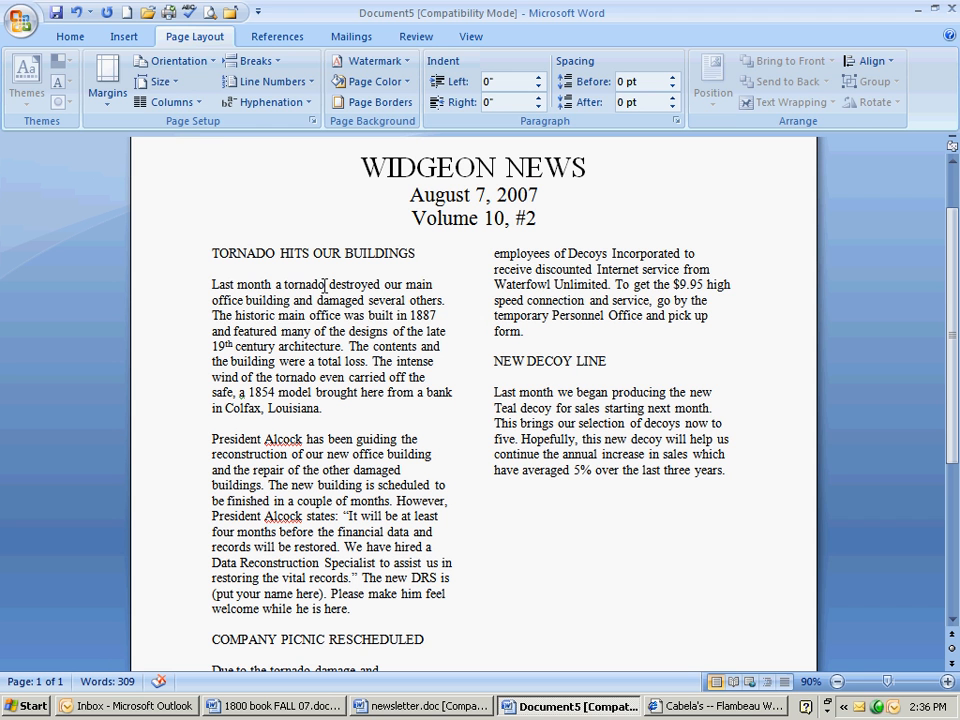
{"action": "left_click", "coordinate": [120, 38]}
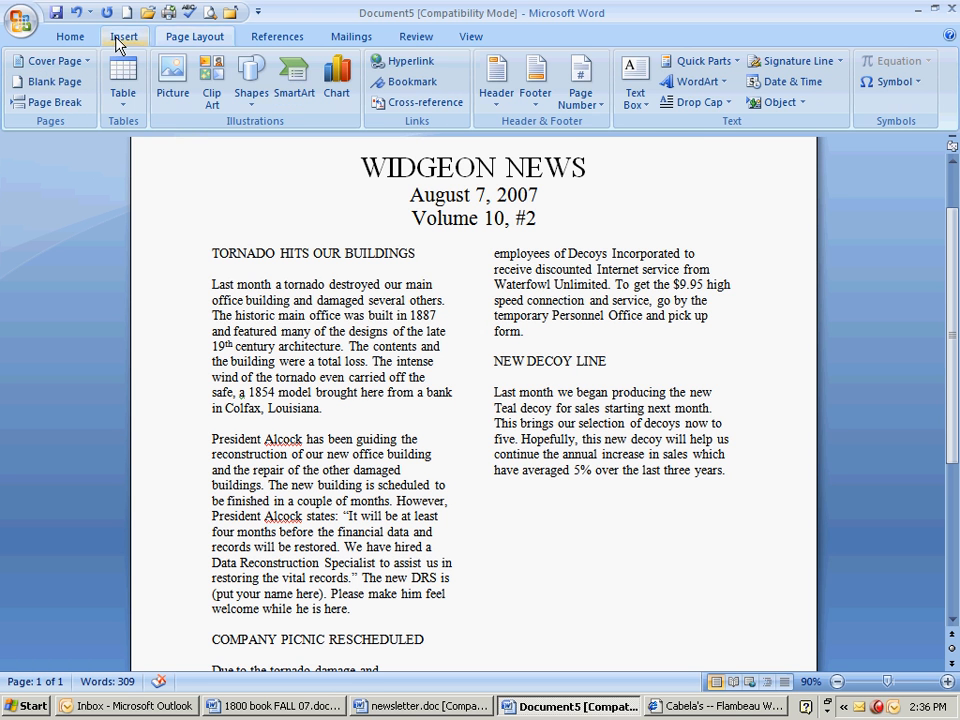
{"action": "left_click", "coordinate": [210, 80]}
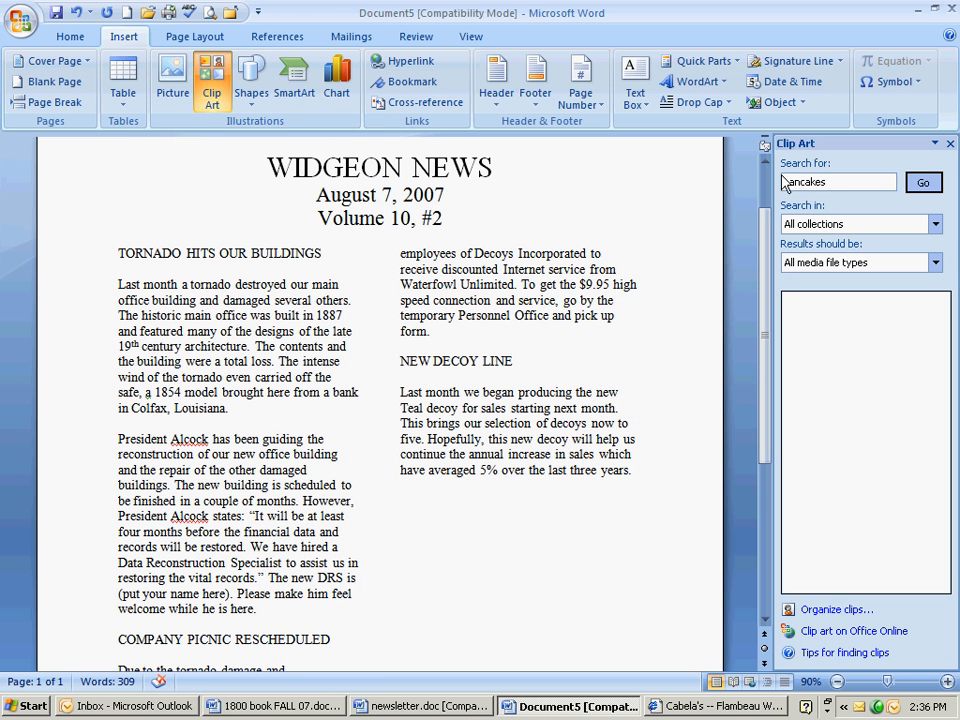
{"action": "left_click_drag", "start_coordinate": [840, 182], "coordinate": [781, 190]}
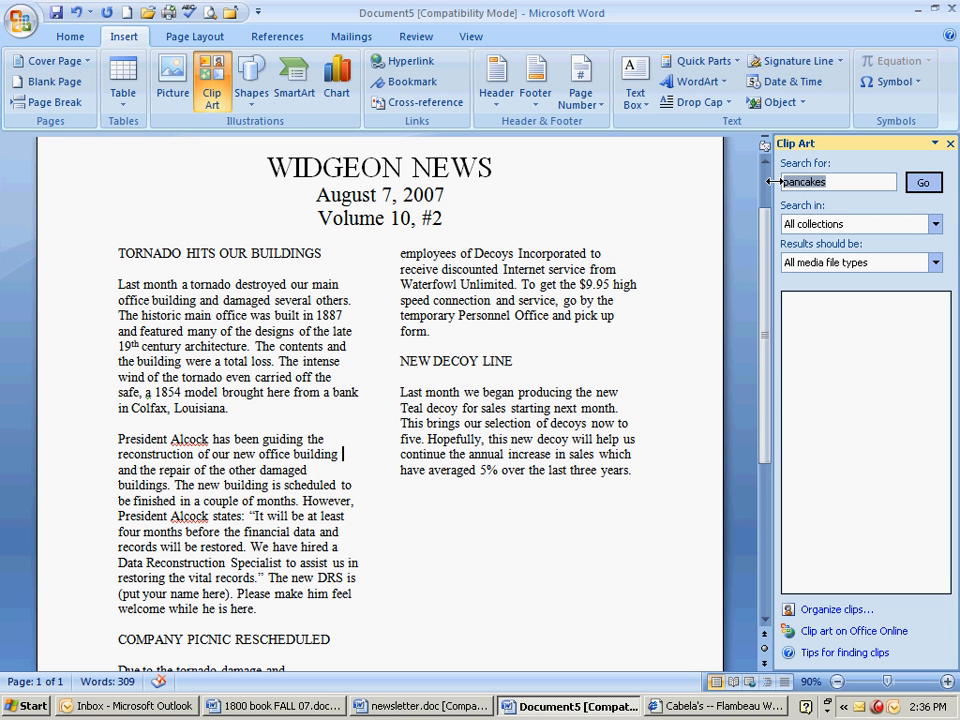
{"action": "type", "text": "to"}
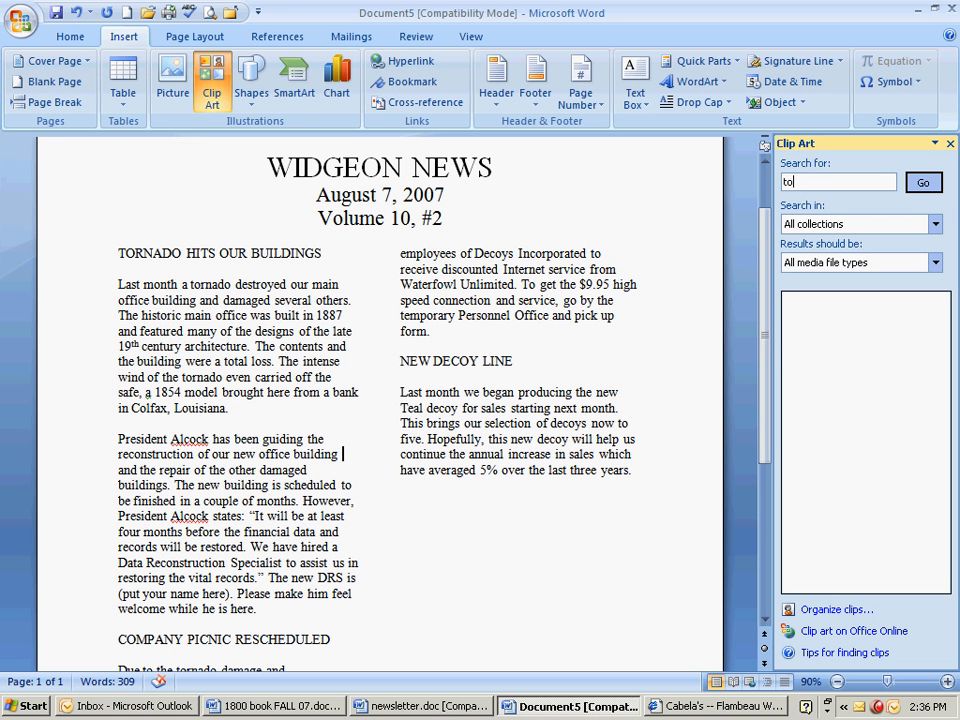
{"action": "type", "text": "rnado"}
{"action": "left_click", "coordinate": [921, 185]}
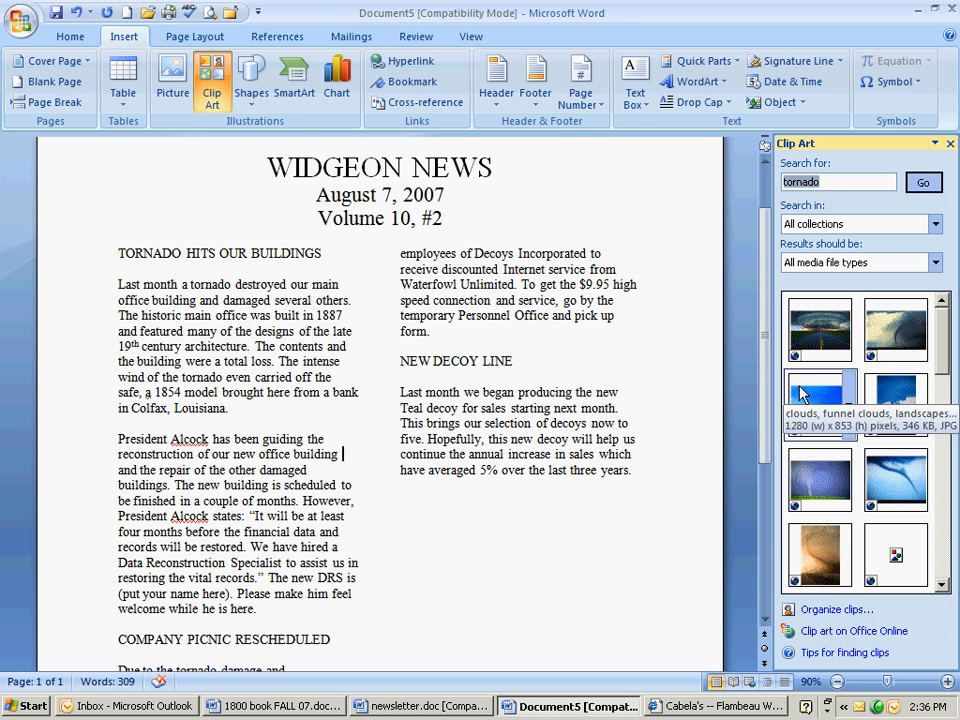
Step: Browse the tornado results and insert the blue diamond funnel cloud clip after "new office building" in the tornado article
{"action": "left_click", "coordinate": [940, 590]}
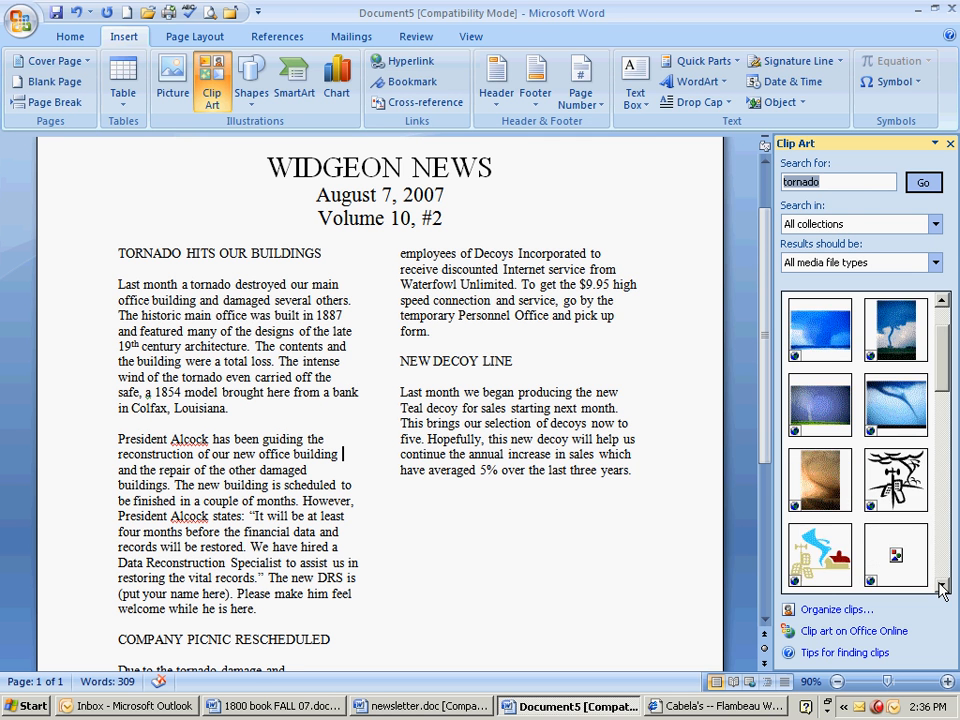
{"action": "left_click", "coordinate": [940, 590]}
{"action": "left_click", "coordinate": [940, 590]}
{"action": "left_click", "coordinate": [940, 590]}
{"action": "left_click", "coordinate": [940, 590]}
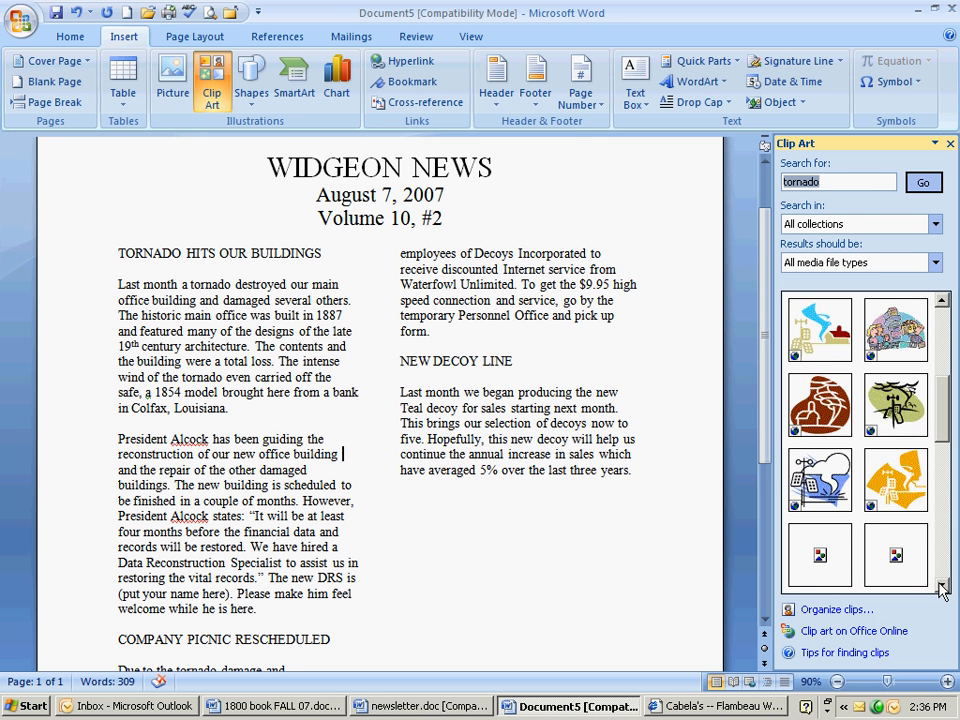
{"action": "left_click", "coordinate": [940, 590]}
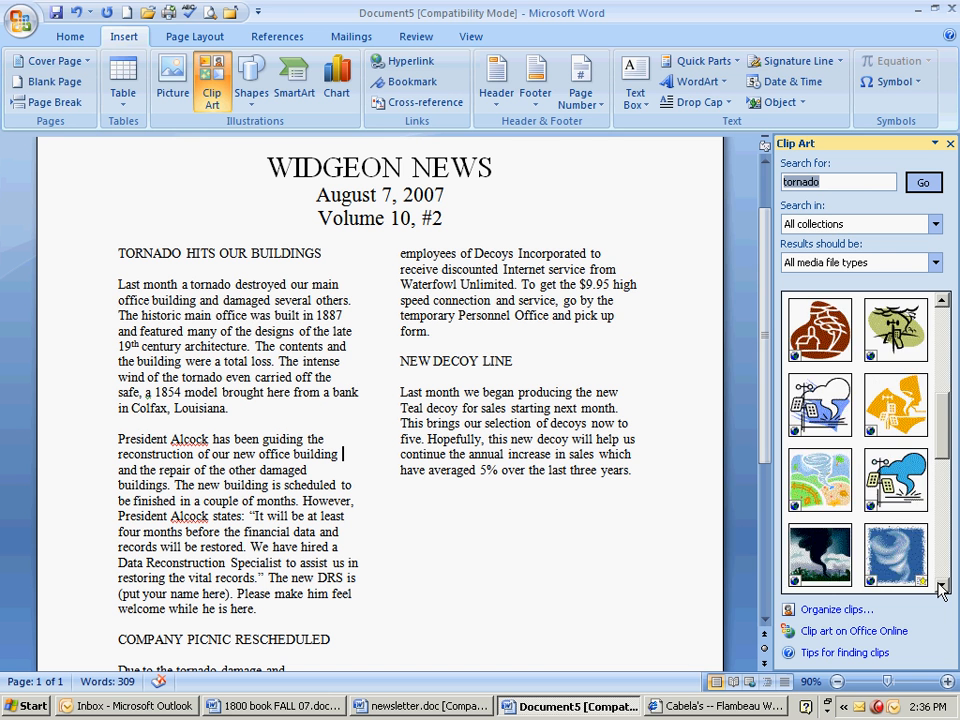
{"action": "left_click", "coordinate": [940, 590]}
{"action": "left_click", "coordinate": [940, 590]}
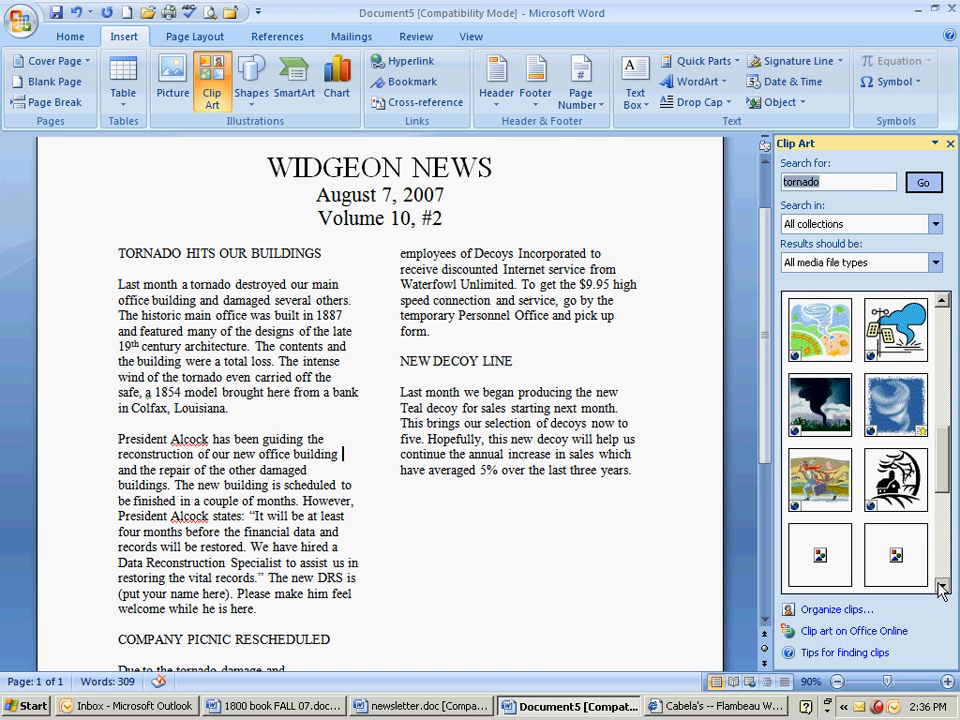
{"action": "left_click", "coordinate": [940, 590]}
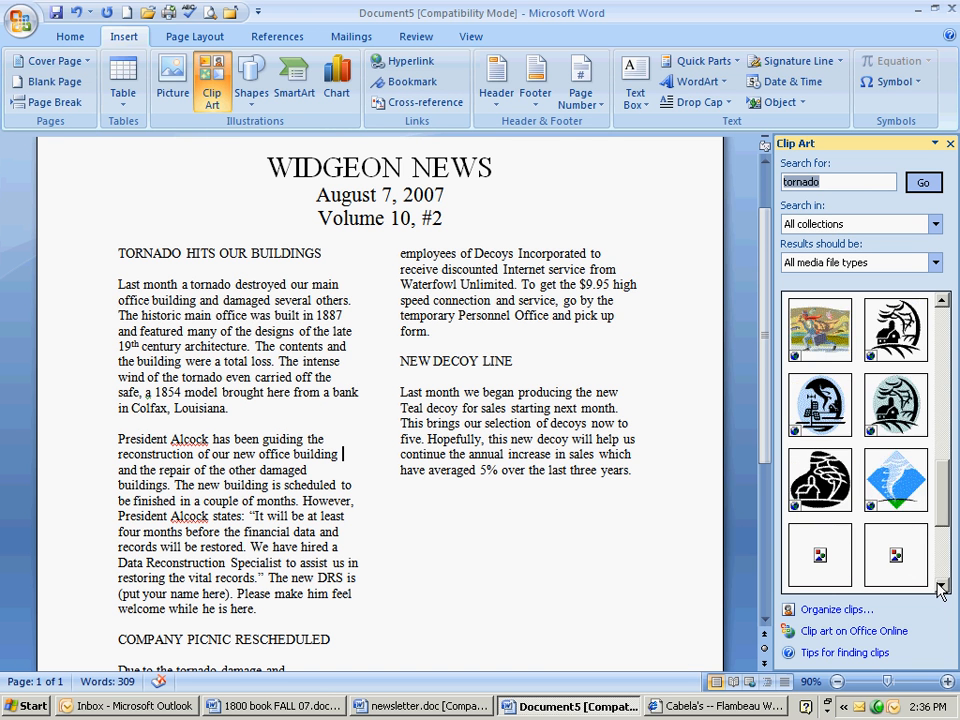
{"action": "left_click", "coordinate": [940, 590]}
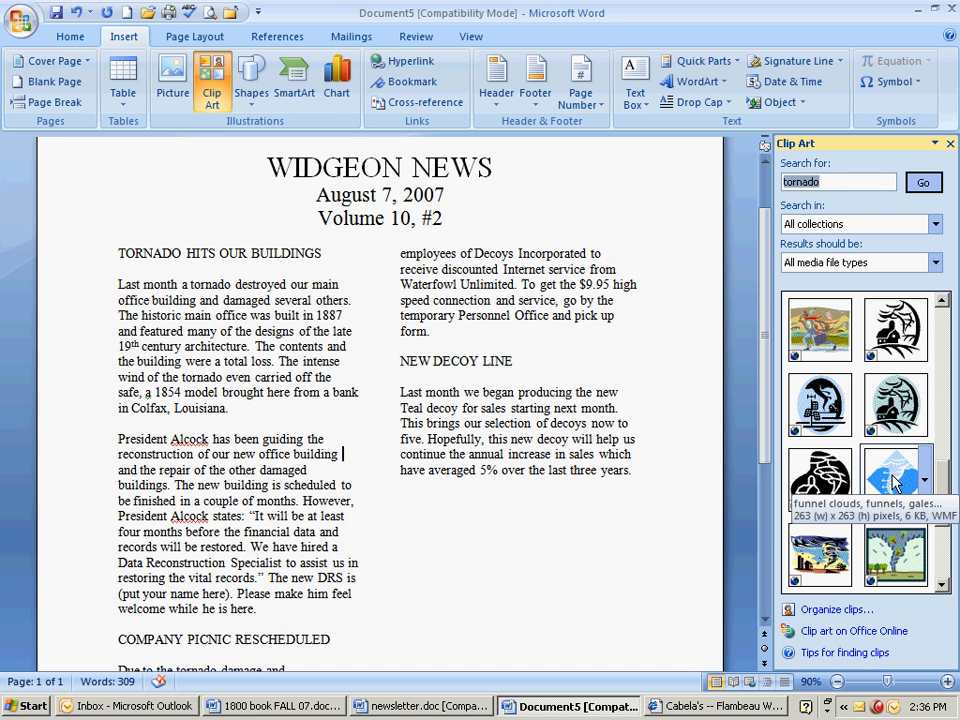
{"action": "left_click", "coordinate": [895, 483]}
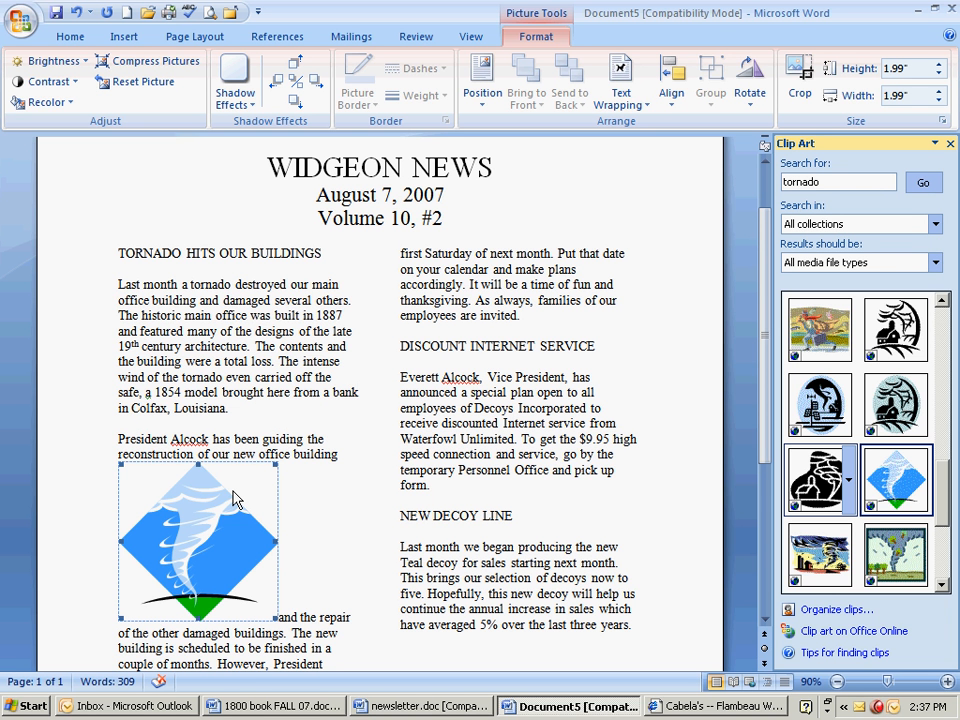
Step: Set the tornado picture's text wrapping to Square and shrink the picture to about 1.5" by 1.5"
{"action": "left_click", "coordinate": [647, 110]}
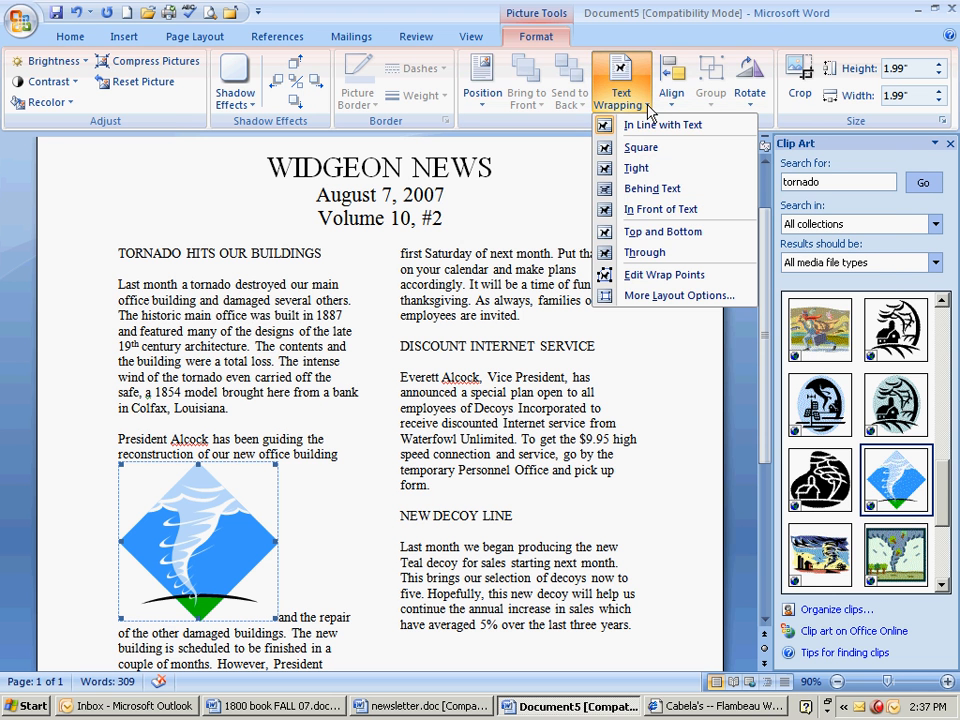
{"action": "left_click", "coordinate": [645, 149]}
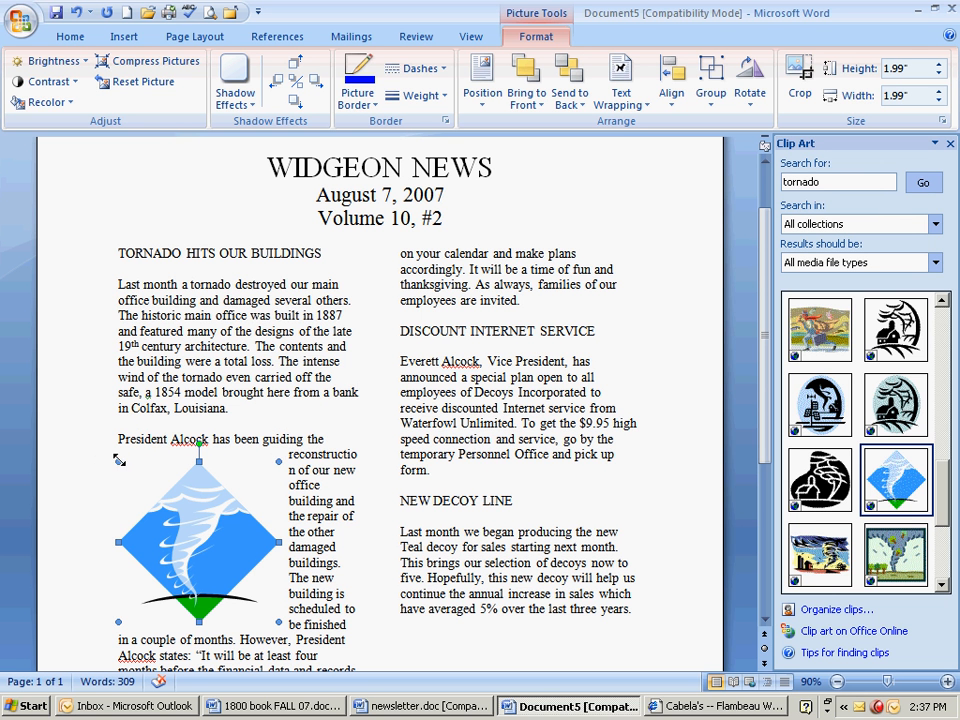
{"action": "left_click_drag", "start_coordinate": [119, 459], "coordinate": [164, 500]}
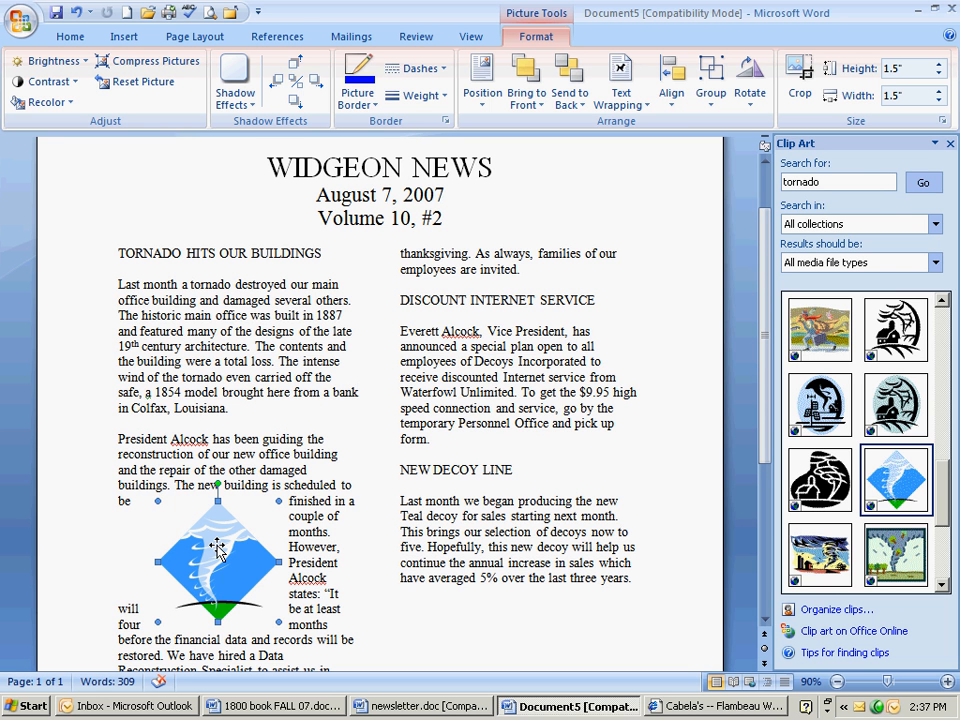
Step: Move the tornado picture to the left of the first paragraph under TORNADO HITS OUR BUILDINGS and resize it to about 1.65" square
{"action": "left_click_drag", "start_coordinate": [216, 548], "coordinate": [177, 331]}
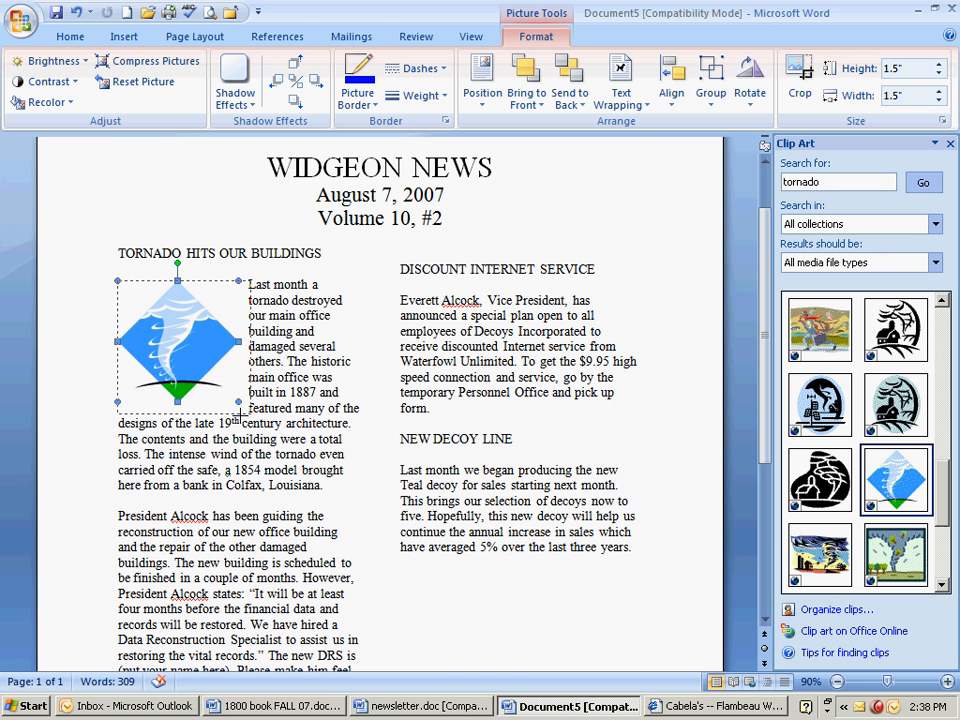
{"action": "left_click_drag", "start_coordinate": [238, 401], "coordinate": [269, 432]}
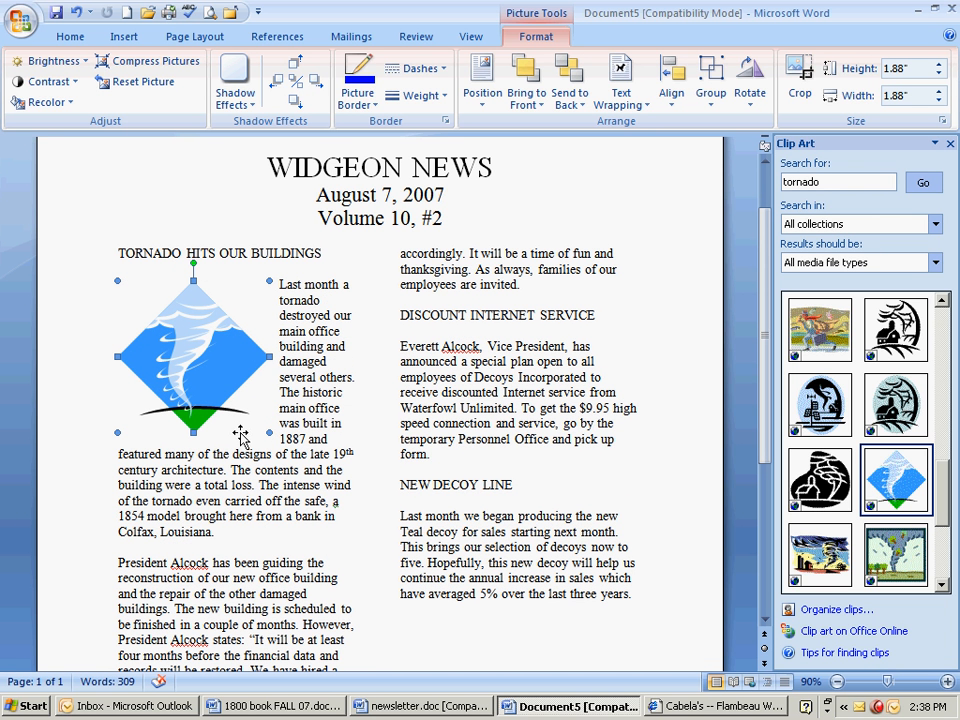
{"action": "left_click_drag", "start_coordinate": [269, 432], "coordinate": [250, 413]}
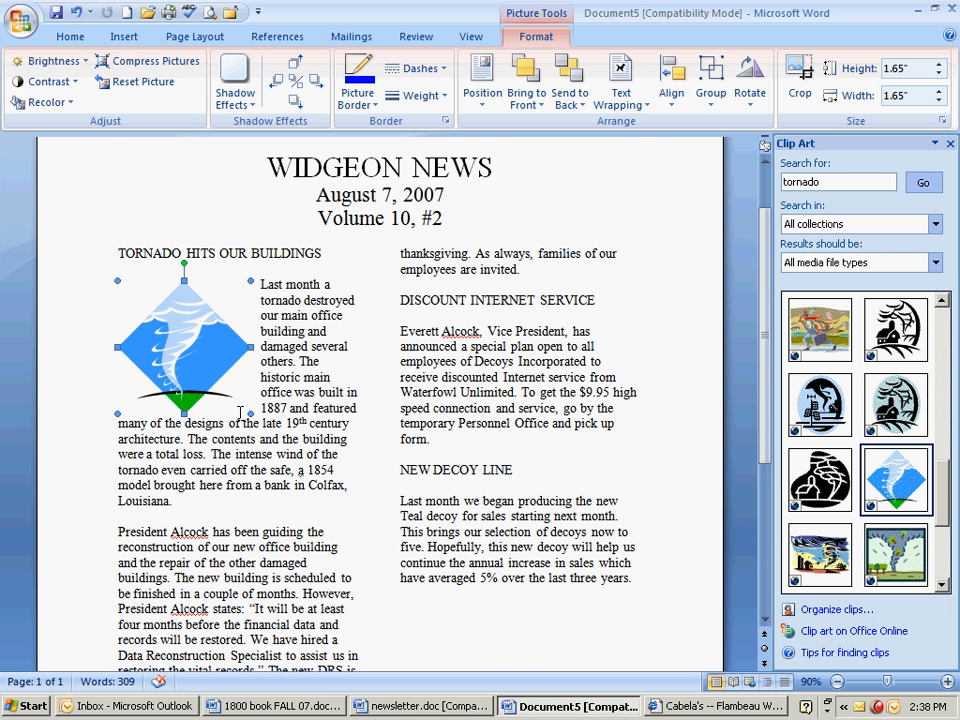
{"action": "left_click", "coordinate": [368, 404]}
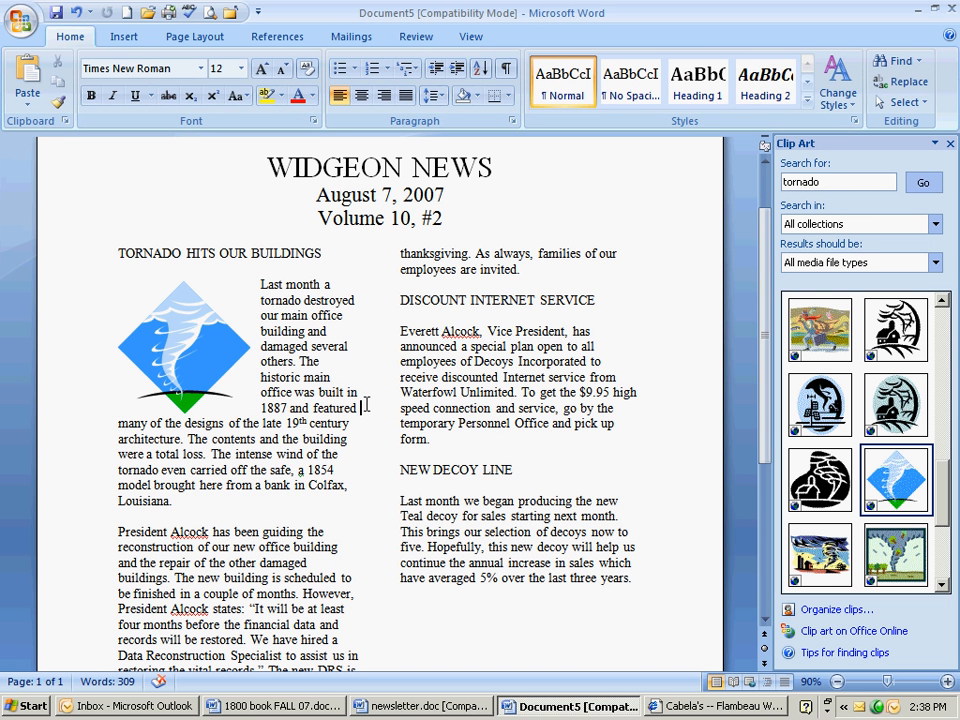